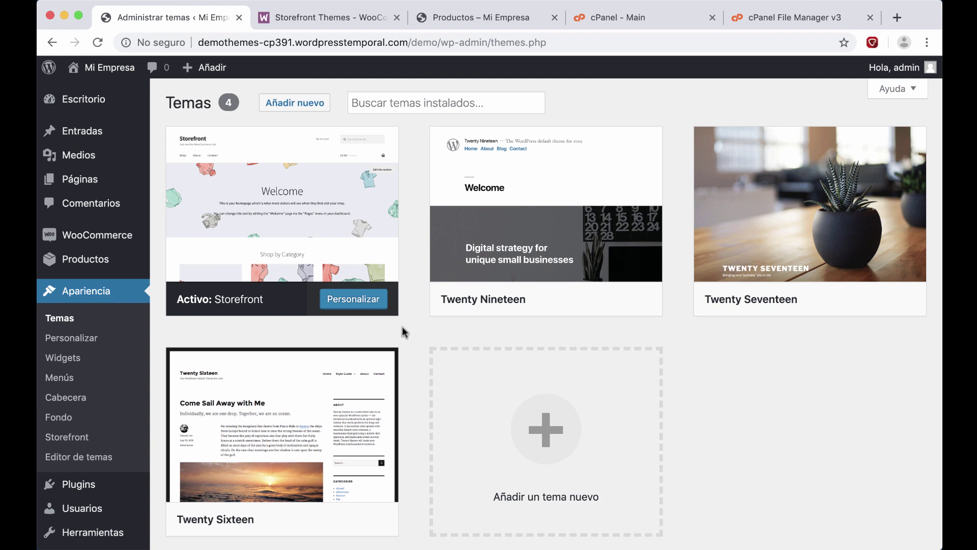
Step: Go to the page for adding new plugins and search the plugin directory for "child theme"
{"action": "mouse_move", "coordinate": [323, 195]}
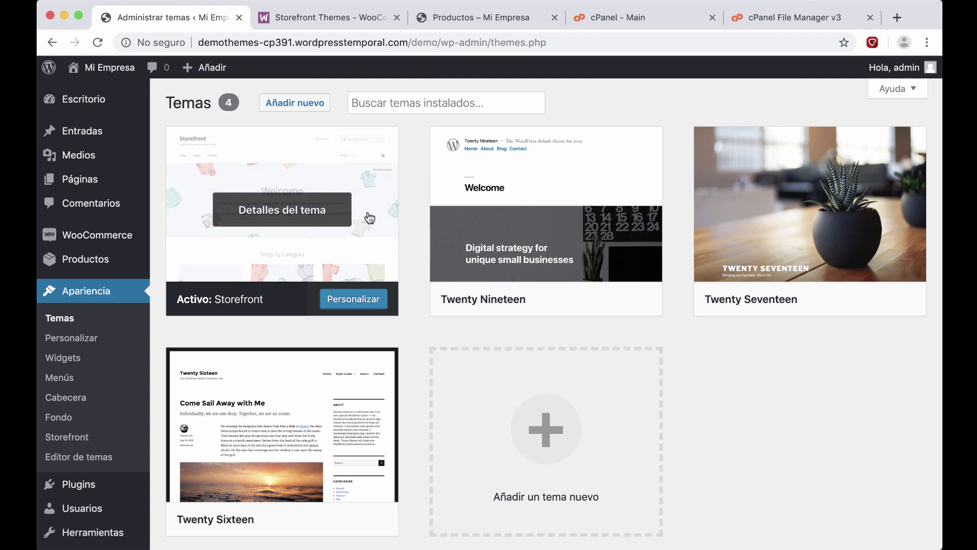
{"action": "scroll", "coordinate": [203, 274], "scroll_direction": "down", "scroll_amount": 3}
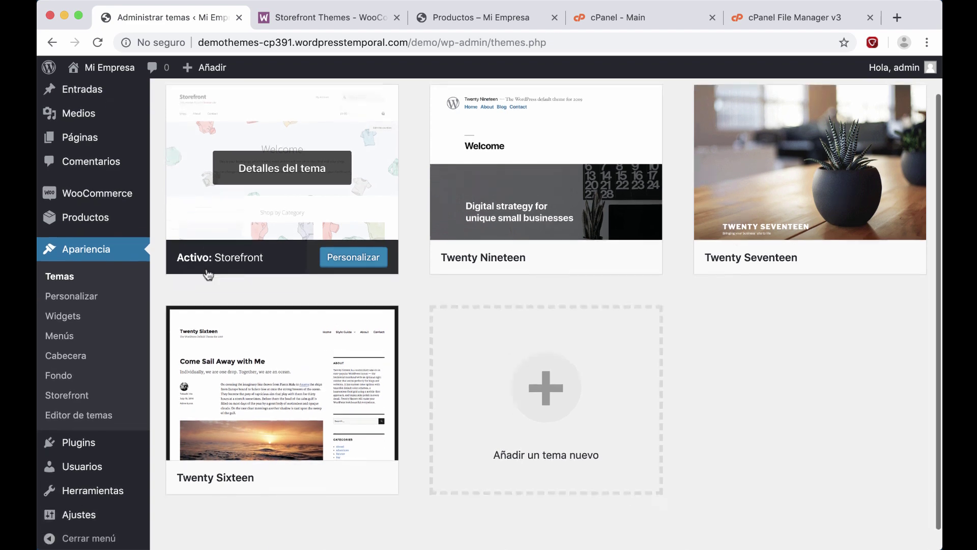
{"action": "left_click", "coordinate": [78, 420]}
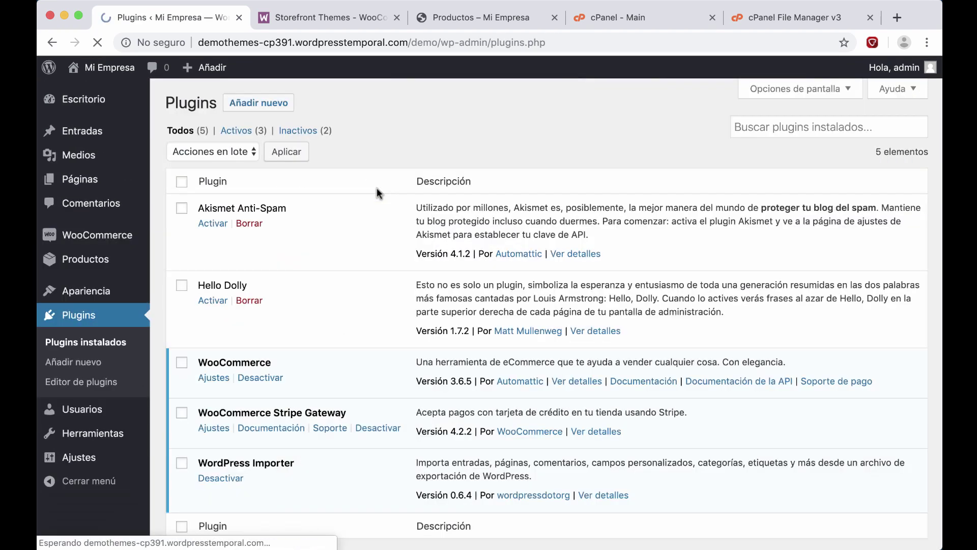
{"action": "left_click", "coordinate": [259, 102]}
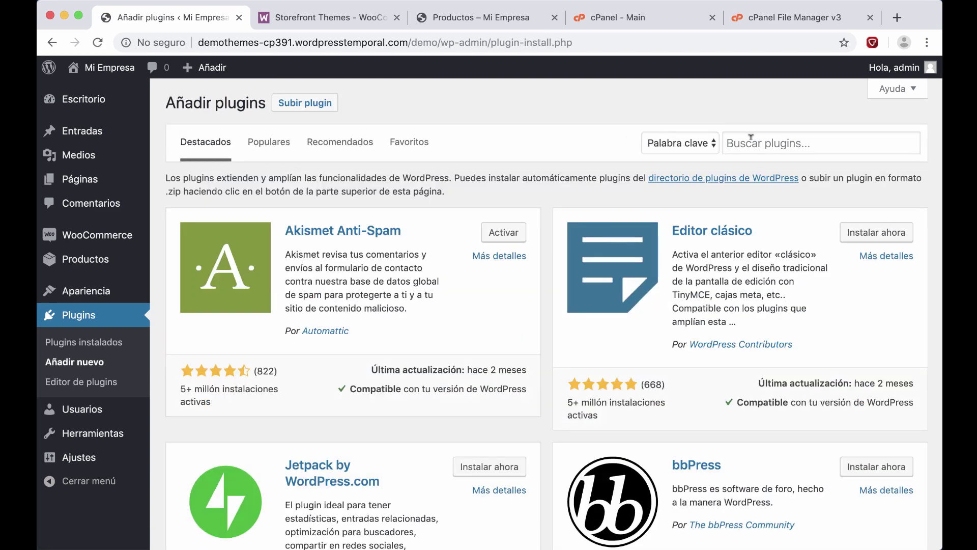
{"action": "left_click", "coordinate": [766, 153]}
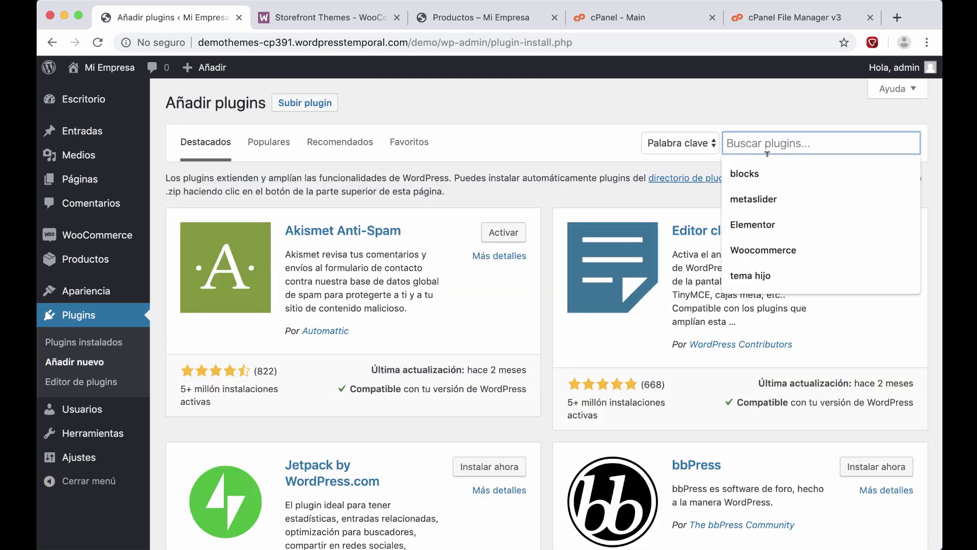
{"action": "type", "text": "child them"}
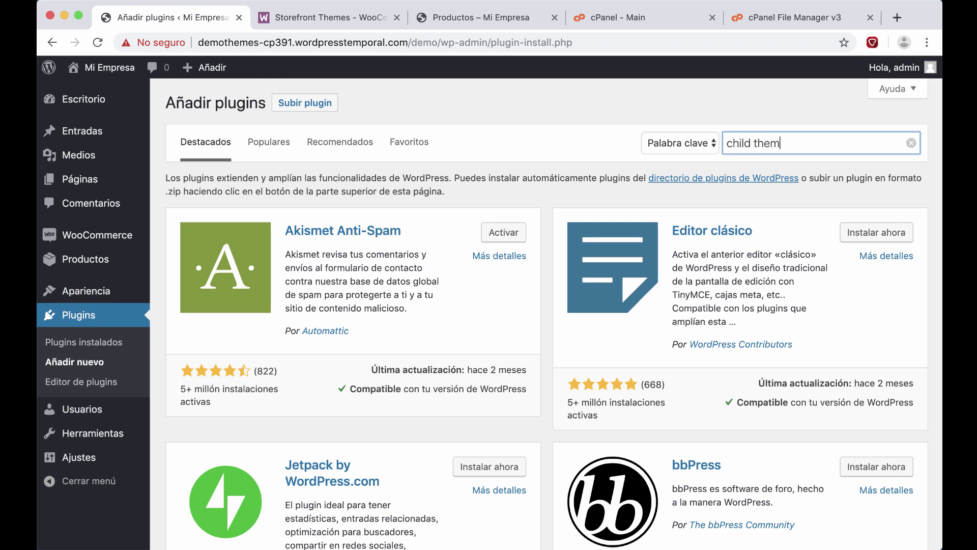
{"action": "type", "text": "e"}
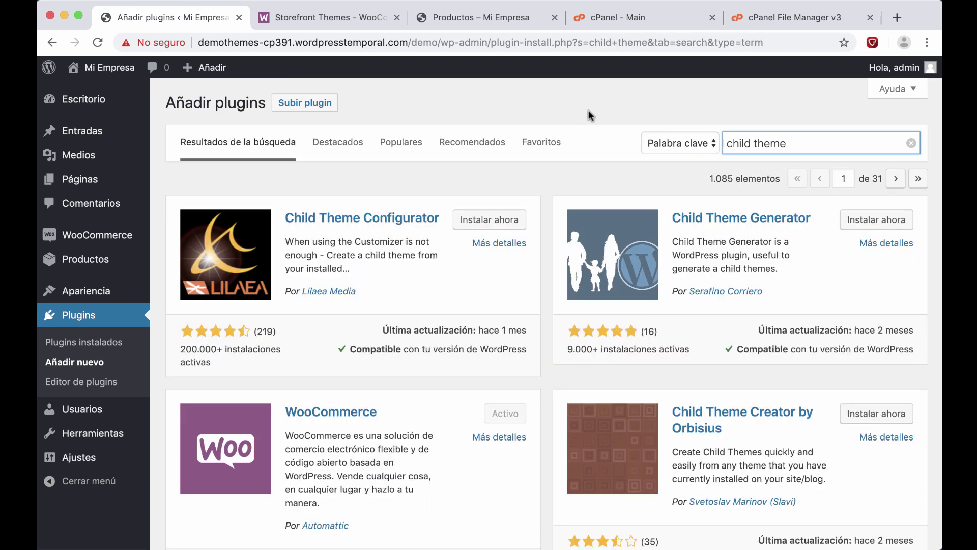
{"action": "left_click", "coordinate": [590, 115]}
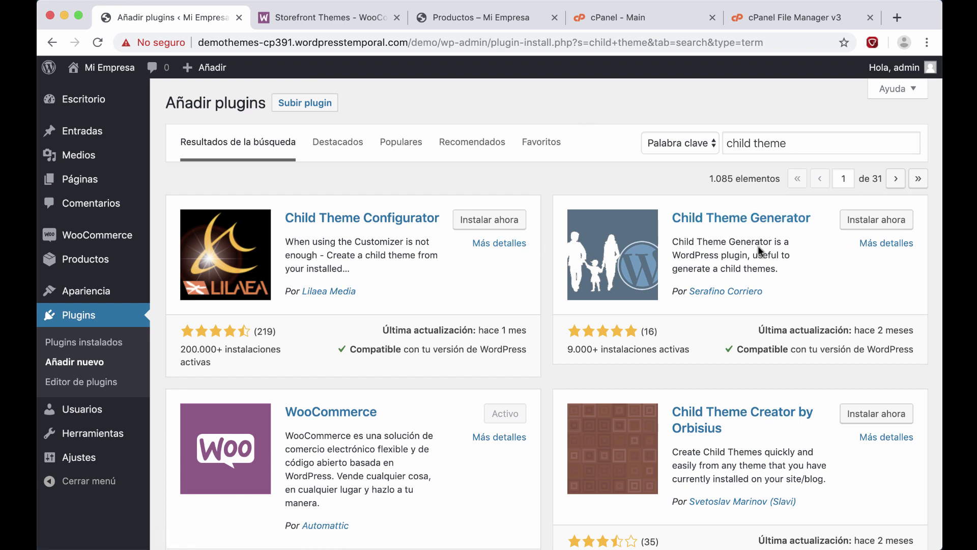
Step: Install and activate the Child Theme Configurator plugin by Lilaea Media
{"action": "left_click", "coordinate": [491, 224]}
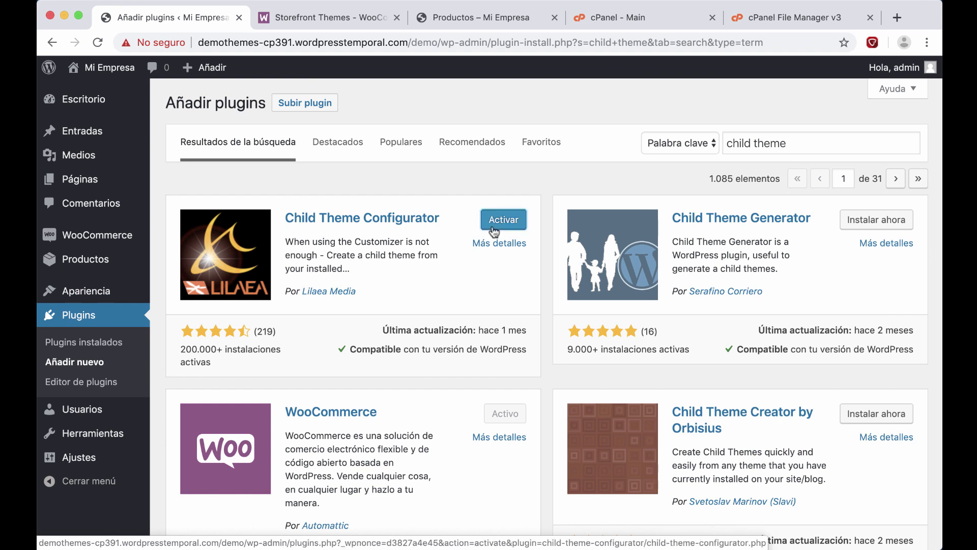
{"action": "left_click", "coordinate": [494, 231]}
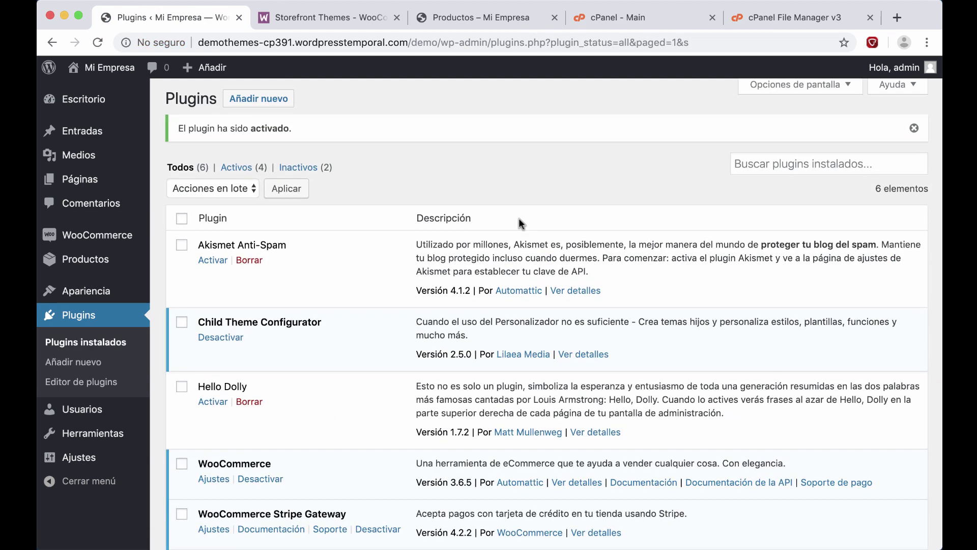
{"action": "scroll", "coordinate": [521, 219], "scroll_direction": "down", "scroll_amount": 3}
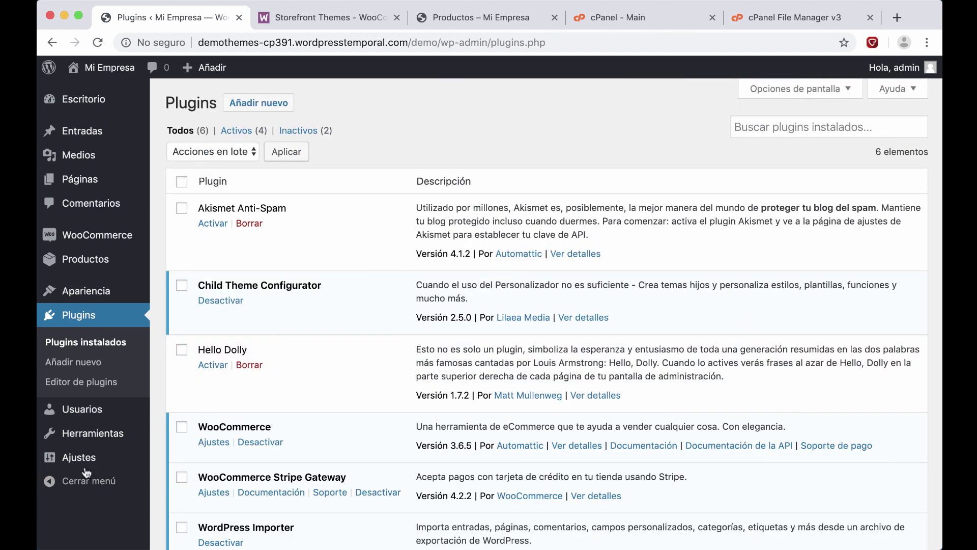
Step: Open the Temas hijo tool and analyze Storefront as the parent theme for a new child theme
{"action": "mouse_move", "coordinate": [117, 433]}
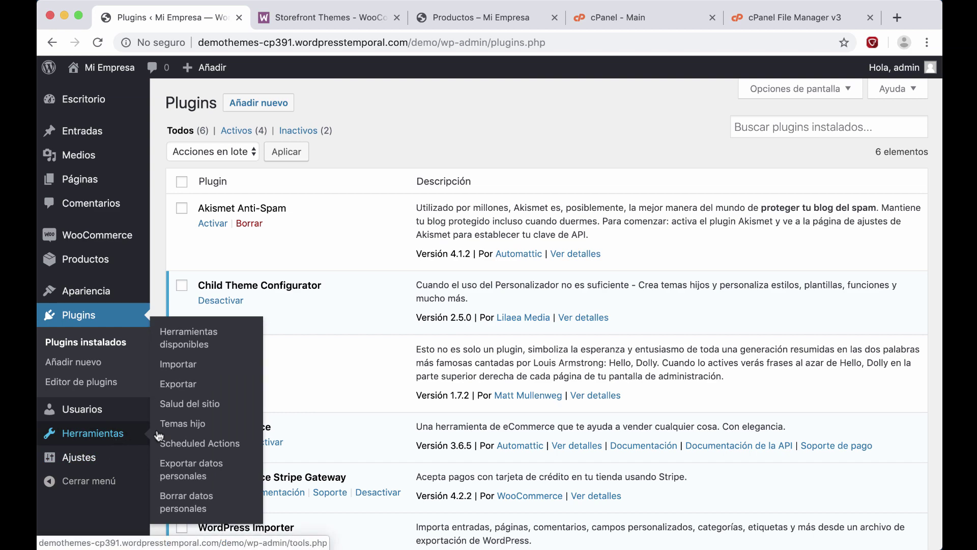
{"action": "left_click", "coordinate": [193, 429]}
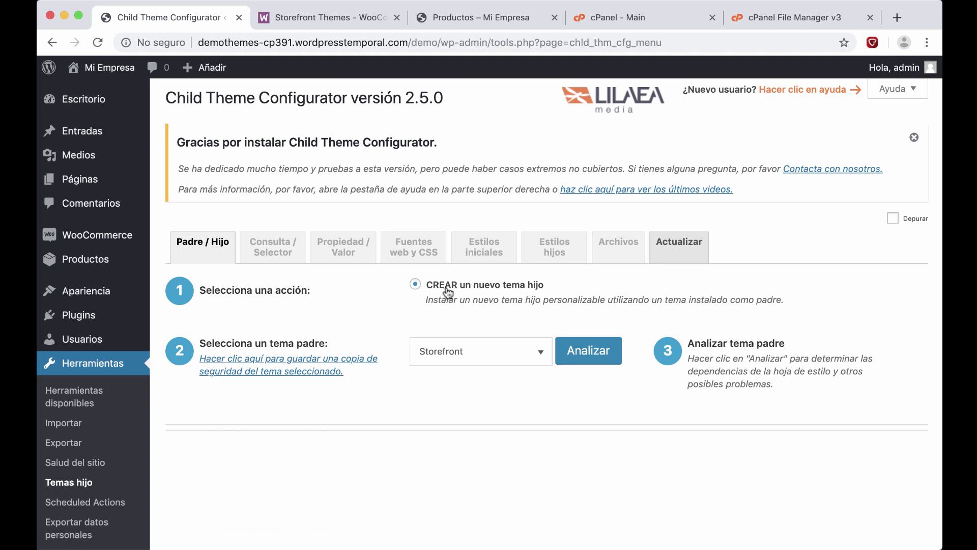
{"action": "scroll", "coordinate": [470, 306], "scroll_direction": "down", "scroll_amount": 2}
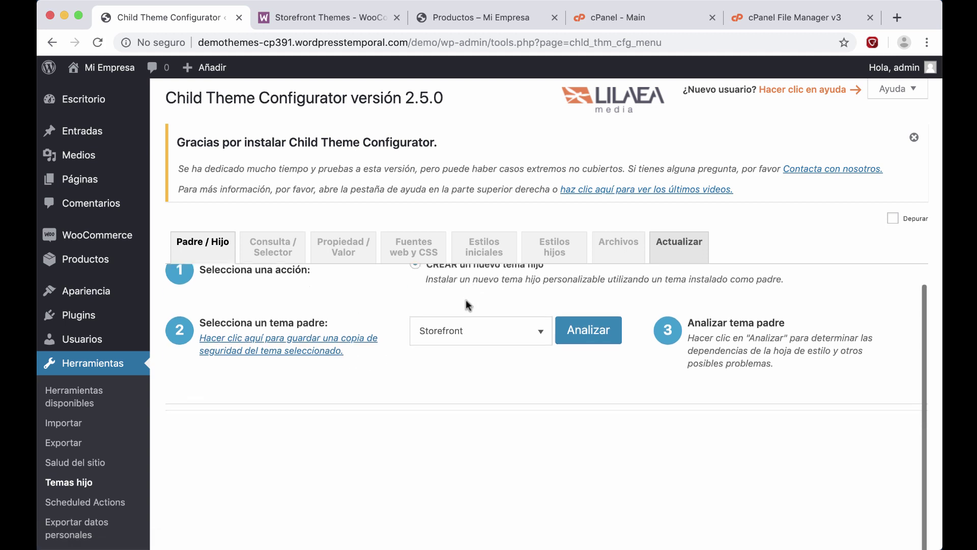
{"action": "left_click", "coordinate": [437, 317]}
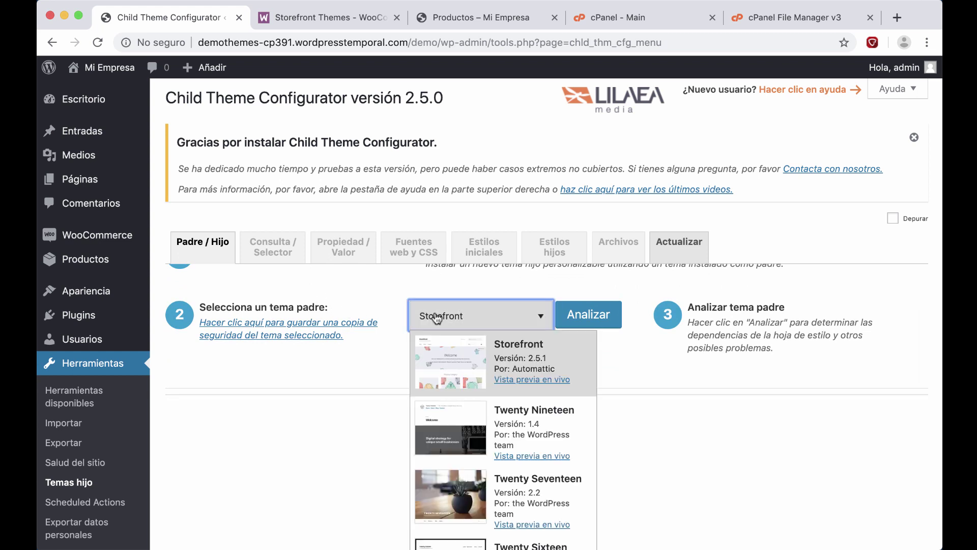
{"action": "left_click", "coordinate": [533, 359]}
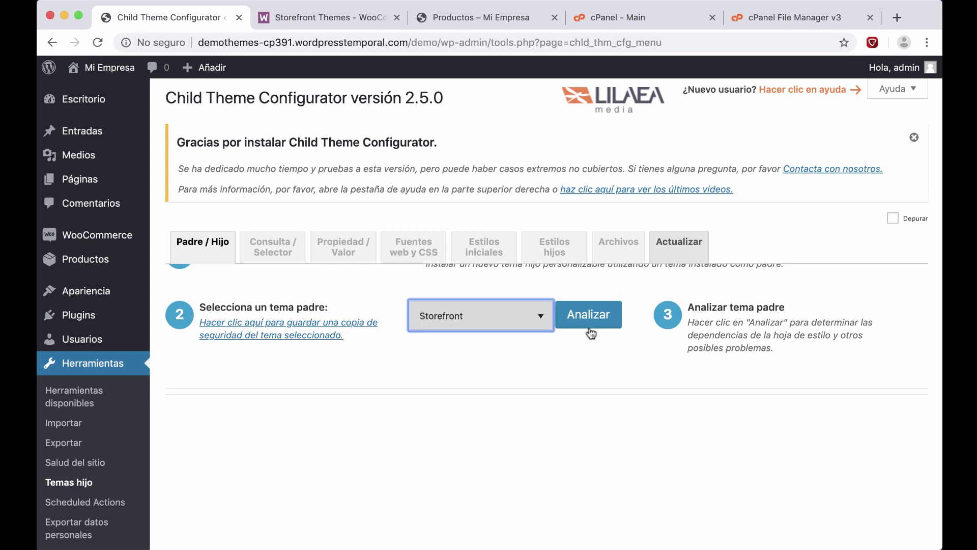
{"action": "left_click", "coordinate": [594, 322]}
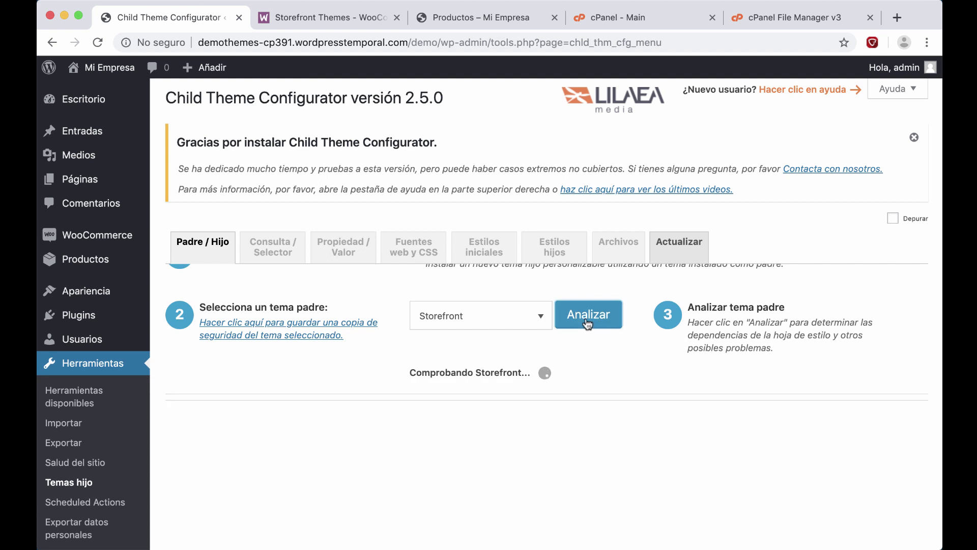
Step: Review the configurator options, keeping the directory storefront-child, the main style.css and the WordPress style queue, and create the new child theme
{"action": "scroll", "coordinate": [553, 312], "scroll_direction": "down", "scroll_amount": 2}
{"action": "scroll", "coordinate": [552, 311], "scroll_direction": "down", "scroll_amount": 3}
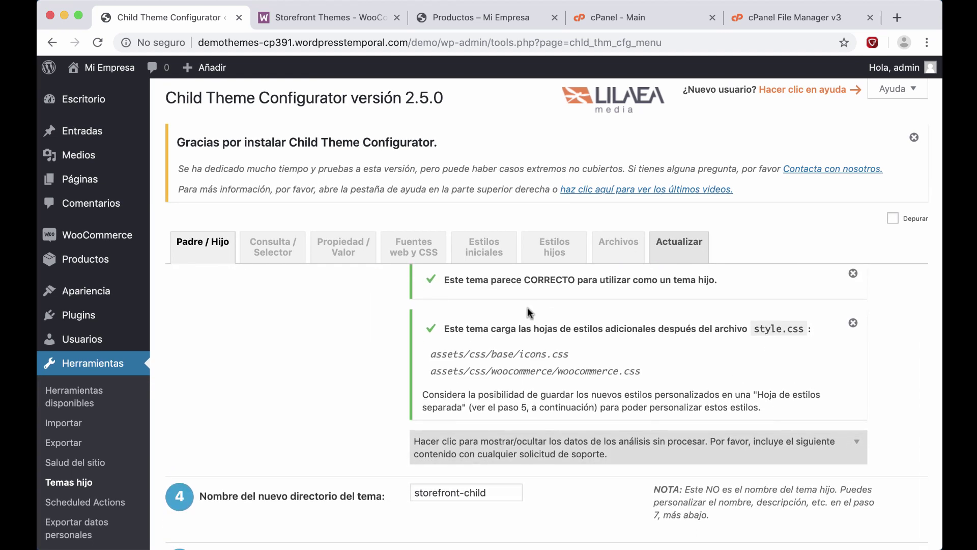
{"action": "scroll", "coordinate": [527, 307], "scroll_direction": "up", "scroll_amount": 3}
{"action": "scroll", "coordinate": [529, 307], "scroll_direction": "down", "scroll_amount": 5}
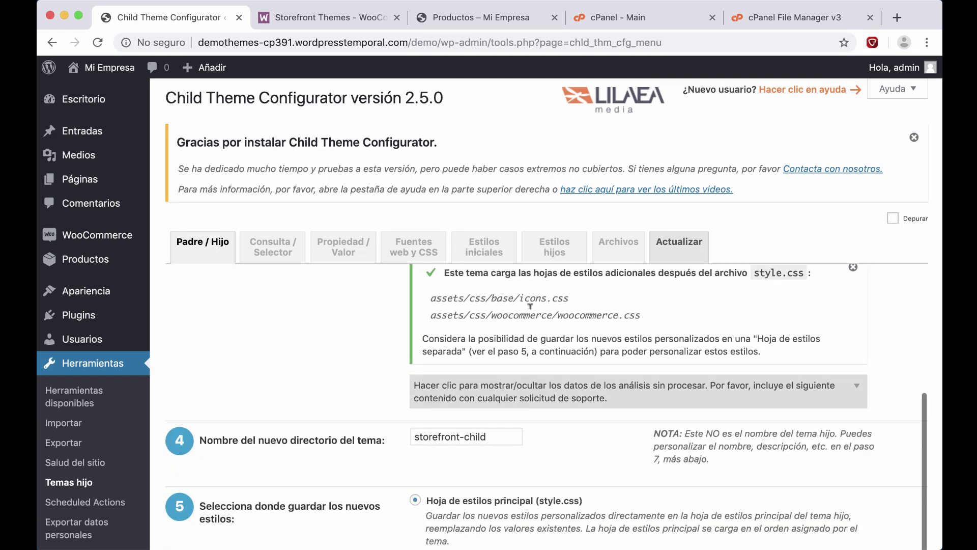
{"action": "scroll", "coordinate": [529, 308], "scroll_direction": "down", "scroll_amount": 2}
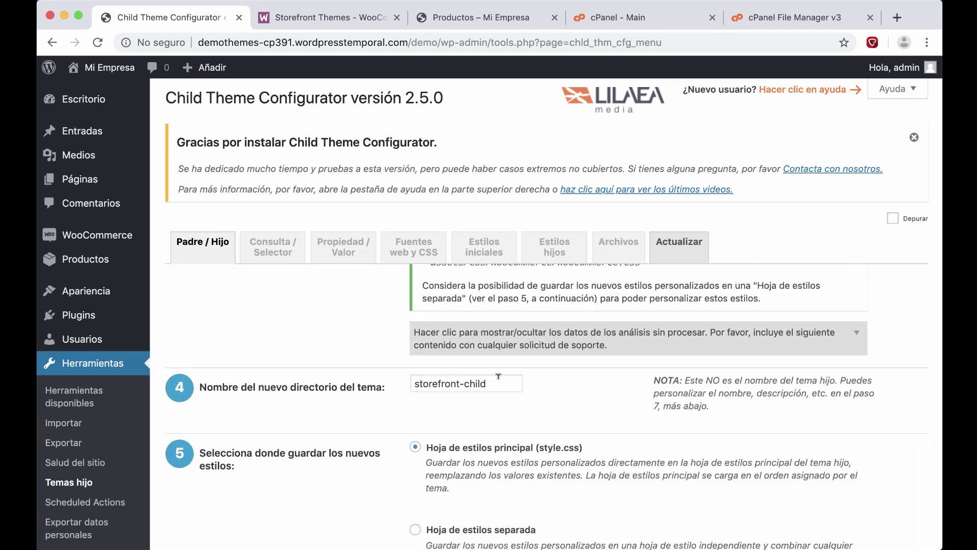
{"action": "scroll", "coordinate": [498, 376], "scroll_direction": "down", "scroll_amount": 2}
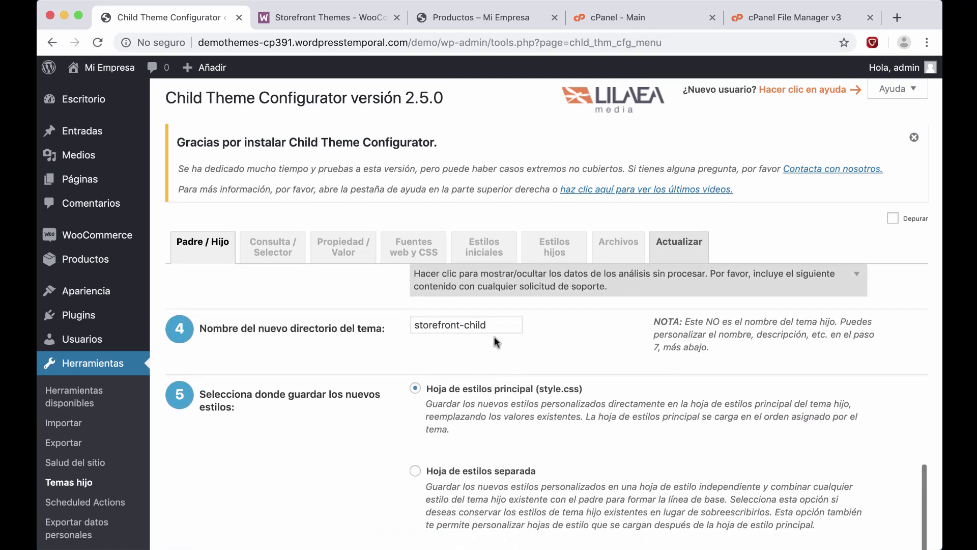
{"action": "scroll", "coordinate": [487, 327], "scroll_direction": "down", "scroll_amount": 2}
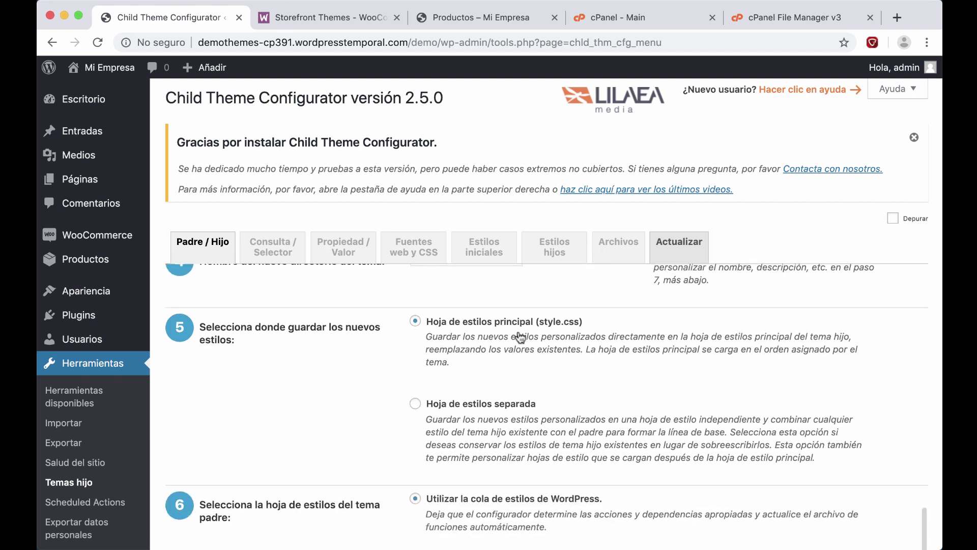
{"action": "scroll", "coordinate": [529, 332], "scroll_direction": "down", "scroll_amount": 2}
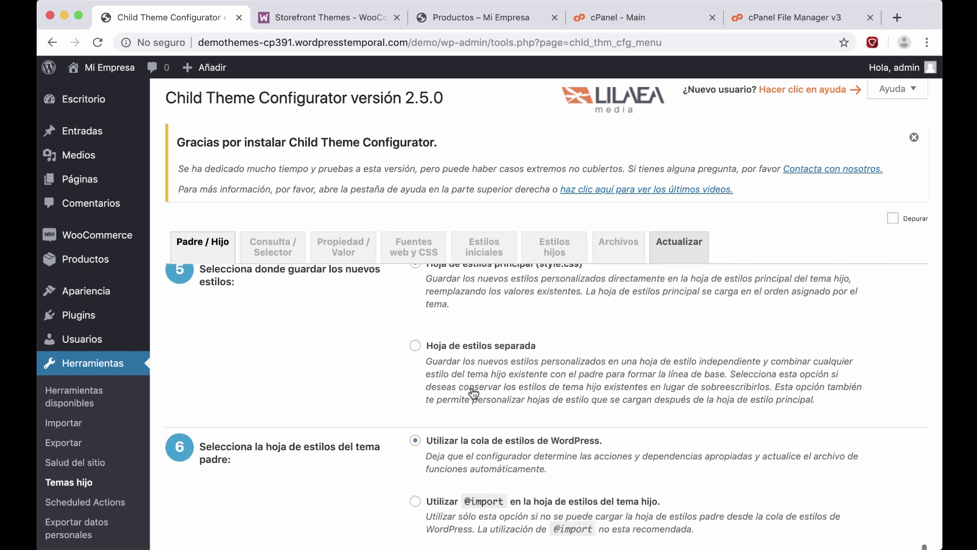
{"action": "scroll", "coordinate": [567, 419], "scroll_direction": "down", "scroll_amount": 2}
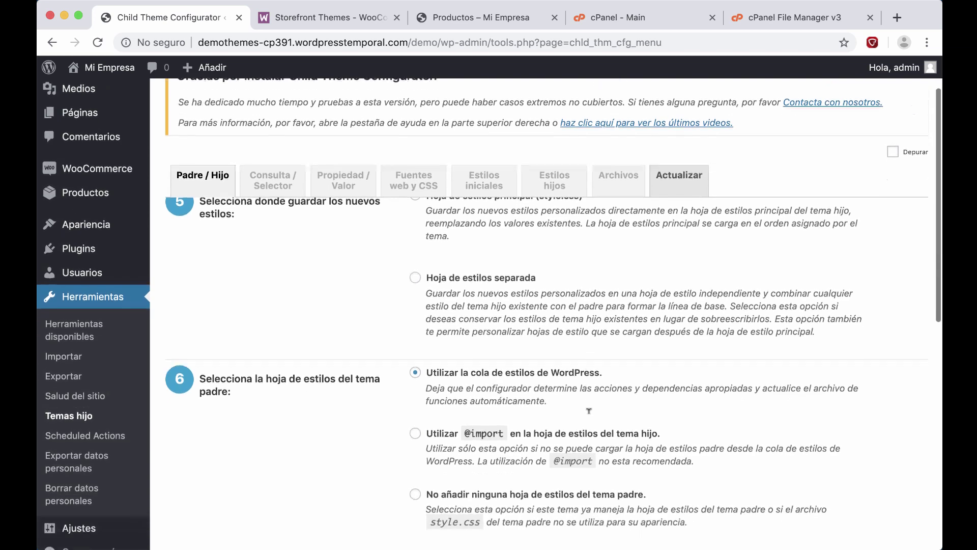
{"action": "scroll", "coordinate": [589, 410], "scroll_direction": "down", "scroll_amount": 15}
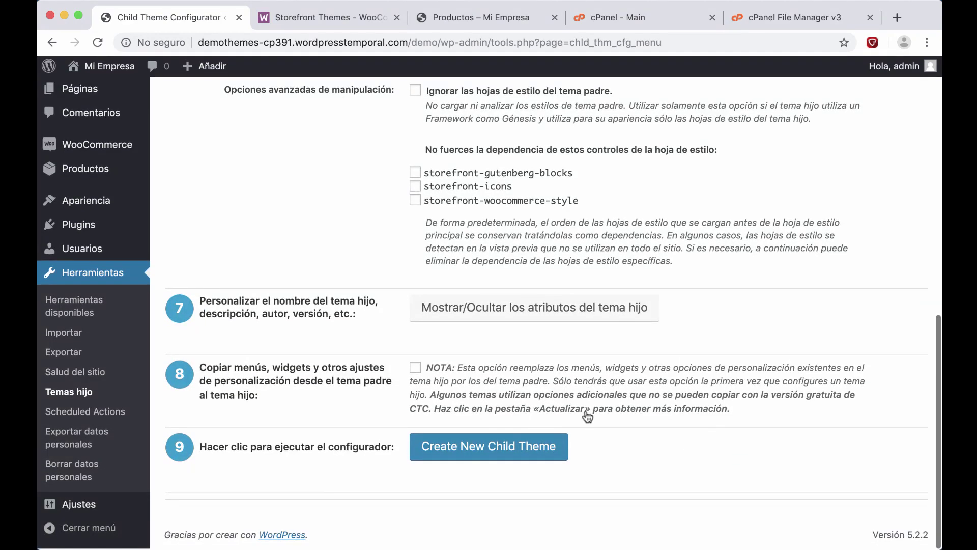
{"action": "left_click", "coordinate": [517, 455]}
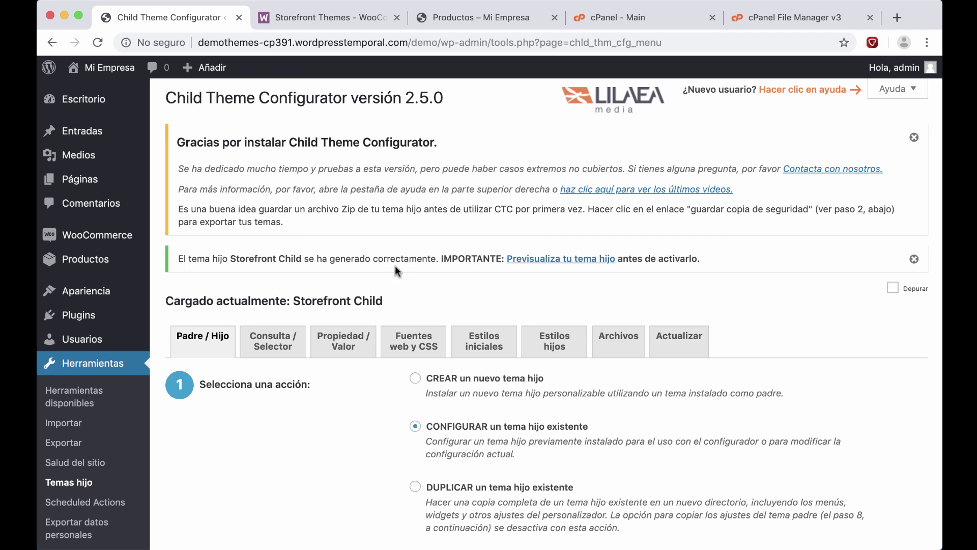
Step: Open the site's installed themes and activate the Storefront Child theme
{"action": "mouse_move", "coordinate": [139, 294]}
{"action": "left_click", "coordinate": [203, 294]}
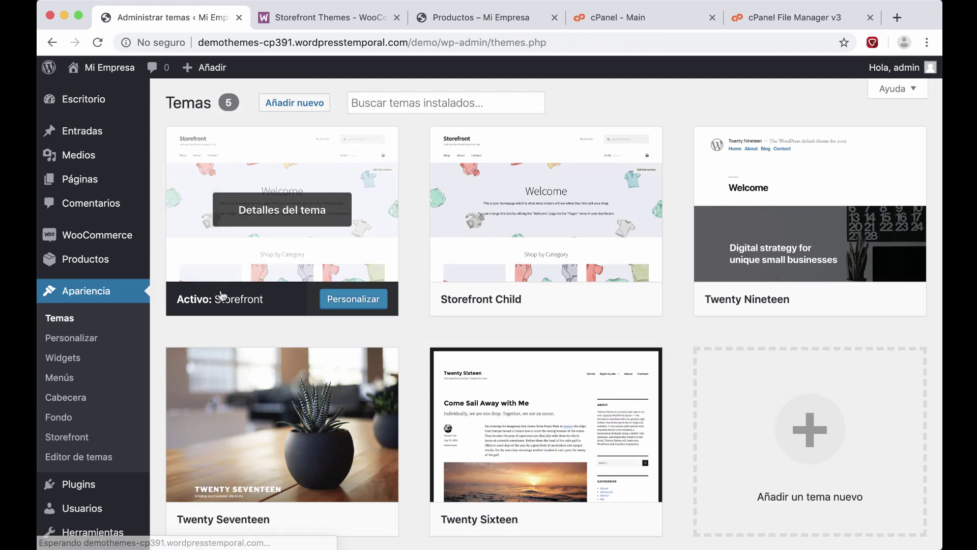
{"action": "mouse_move", "coordinate": [518, 274]}
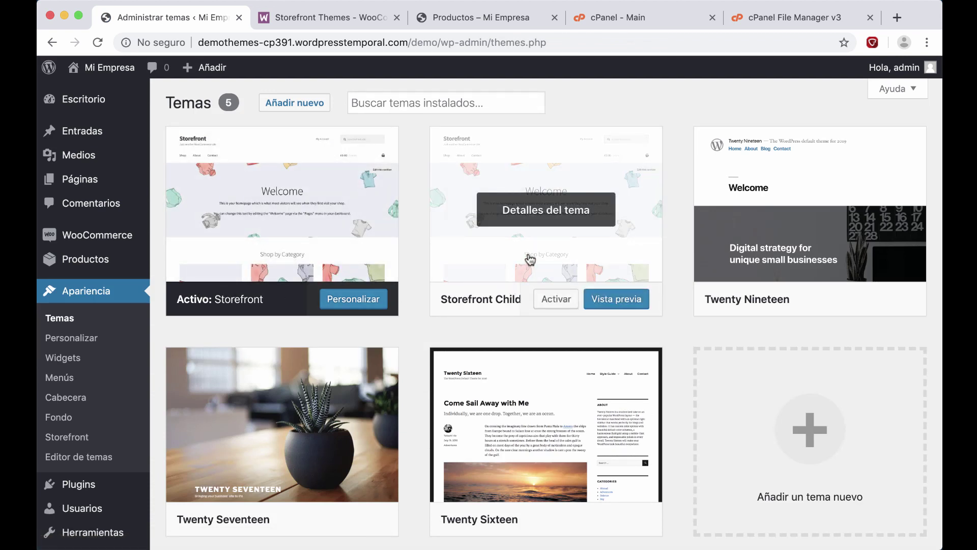
{"action": "left_click", "coordinate": [547, 298]}
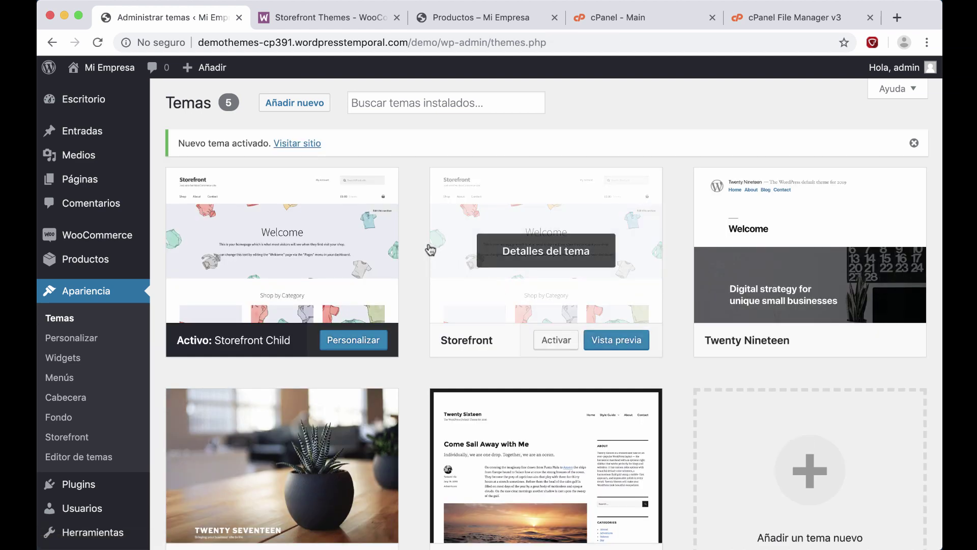
Step: Switch to the cPanel File Manager, open the themes folder inside public_html/demo/wp-content, and select the storefront-child folder
{"action": "left_click", "coordinate": [743, 17]}
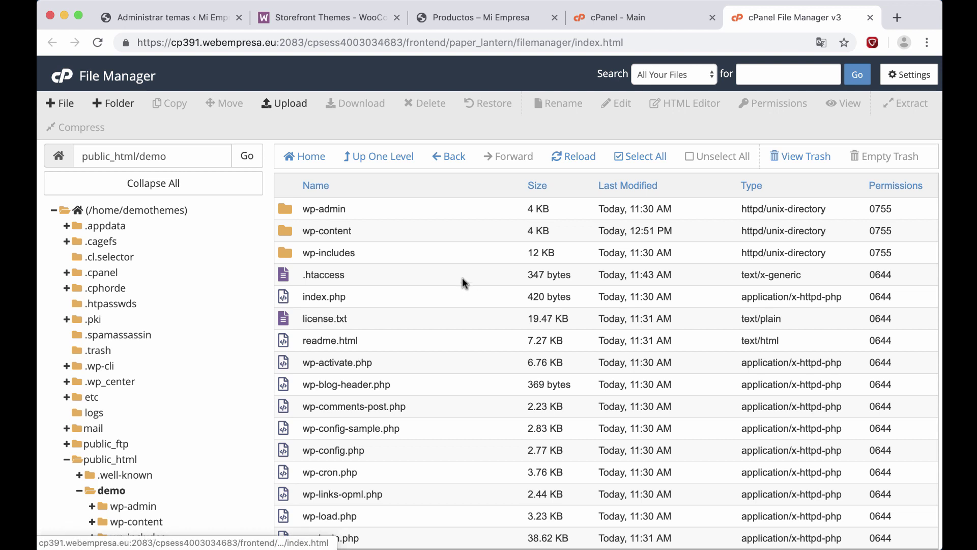
{"action": "double_click", "coordinate": [414, 230]}
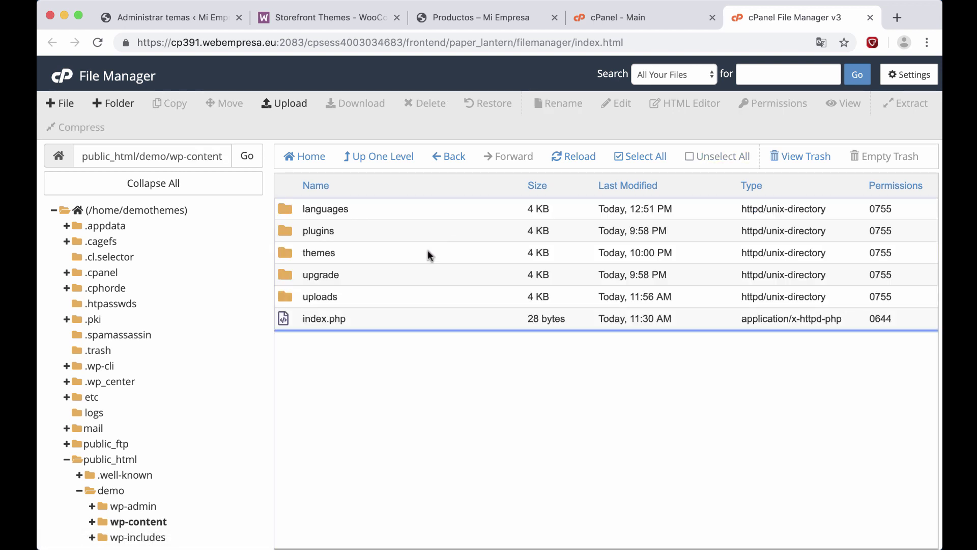
{"action": "left_click", "coordinate": [402, 268]}
{"action": "double_click", "coordinate": [413, 252]}
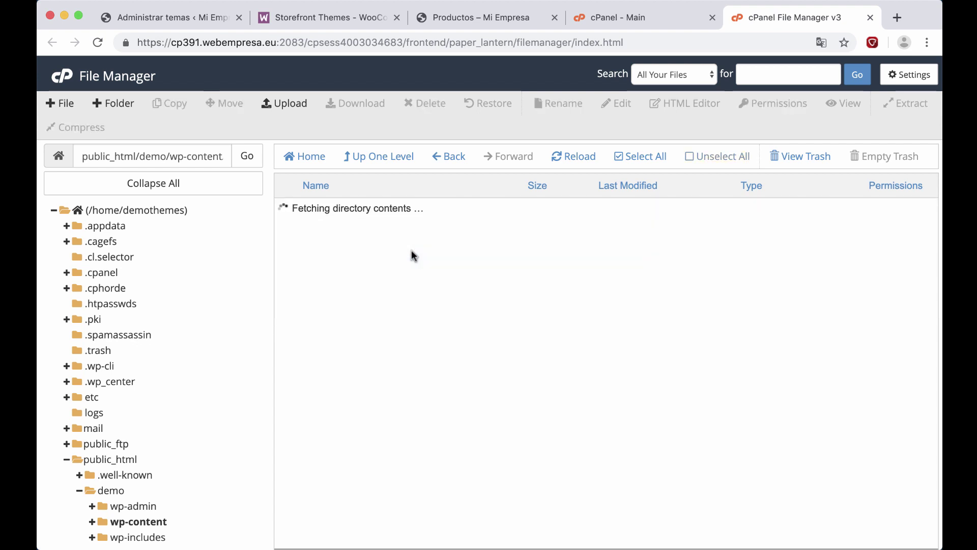
{"action": "left_click", "coordinate": [334, 232]}
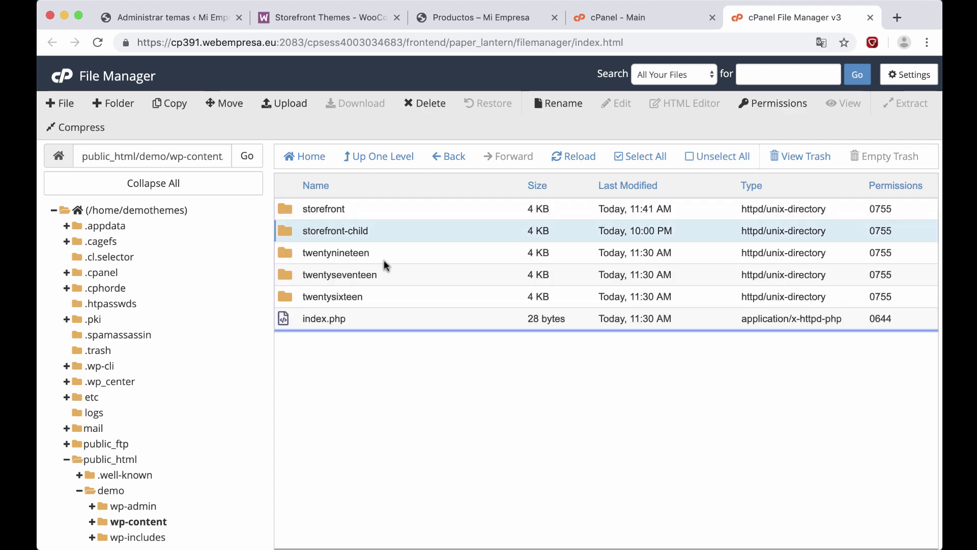
{"action": "left_click", "coordinate": [356, 208]}
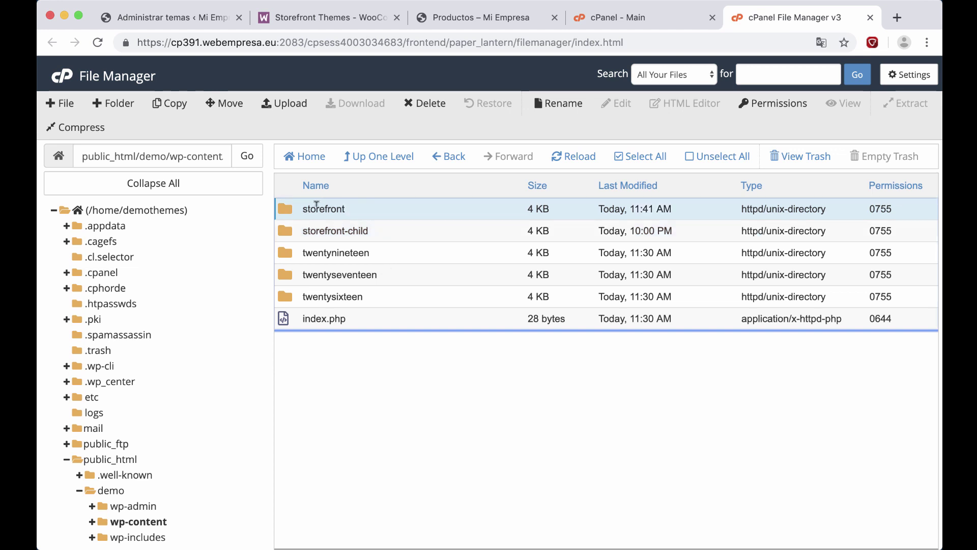
{"action": "left_click", "coordinate": [396, 228]}
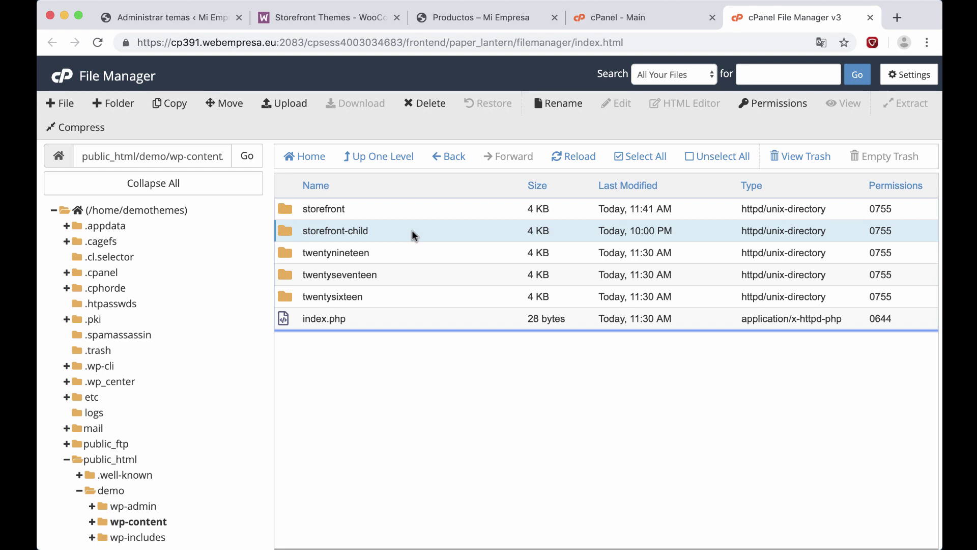
Step: Open the storefront-child folder and inspect its functions.php and style.css files
{"action": "double_click", "coordinate": [412, 231]}
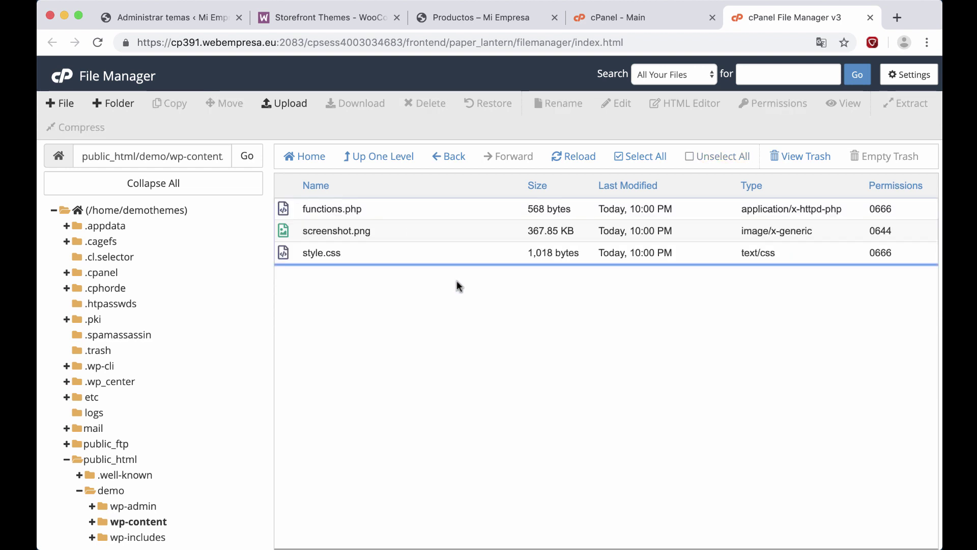
{"action": "left_click", "coordinate": [384, 214]}
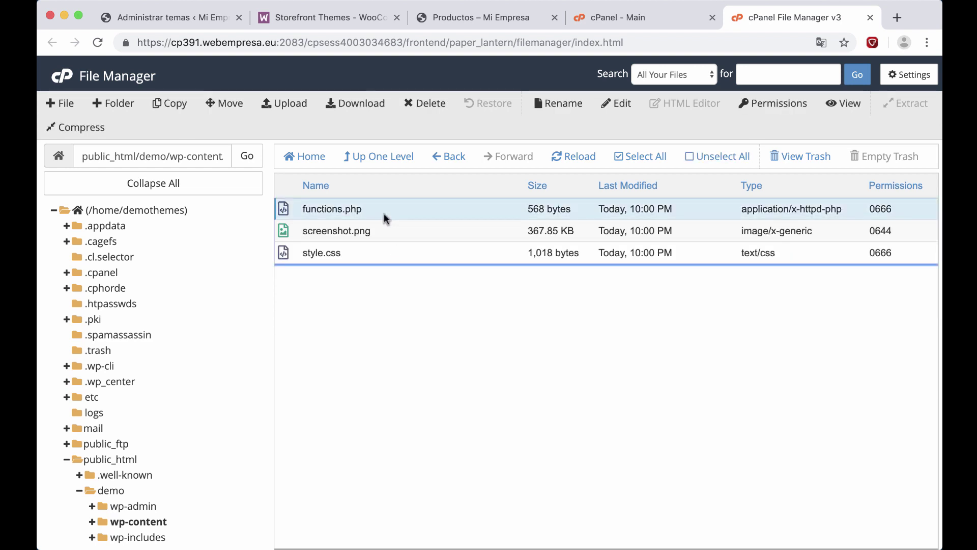
{"action": "left_click", "coordinate": [345, 254]}
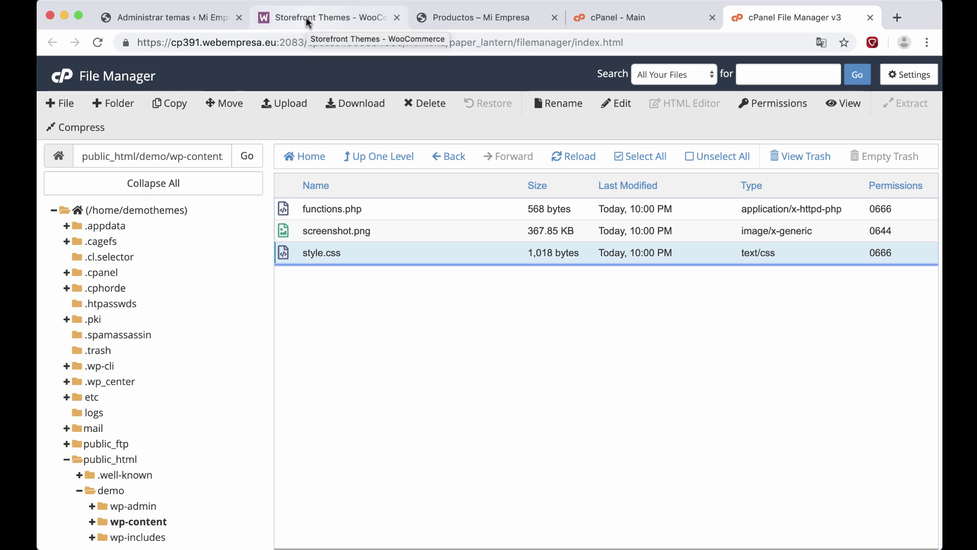
Step: Switch back to the WordPress admin, open the installed plugins and deactivate Child Theme Configurator
{"action": "left_click", "coordinate": [155, 18]}
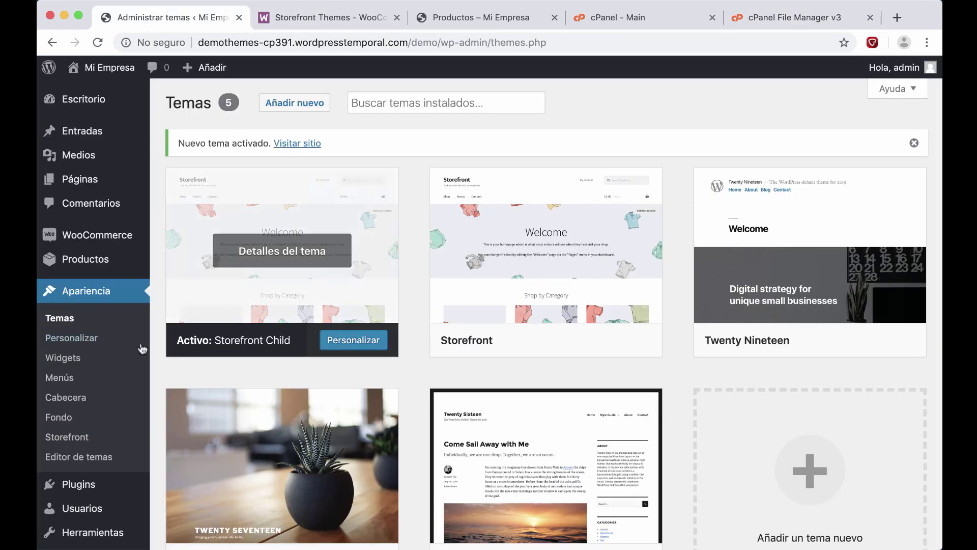
{"action": "mouse_move", "coordinate": [85, 490]}
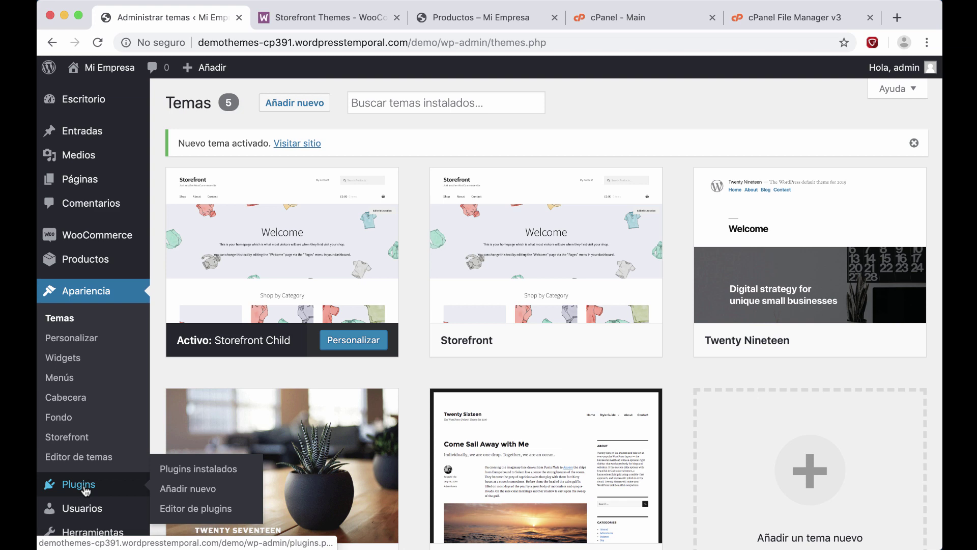
{"action": "left_click", "coordinate": [185, 471]}
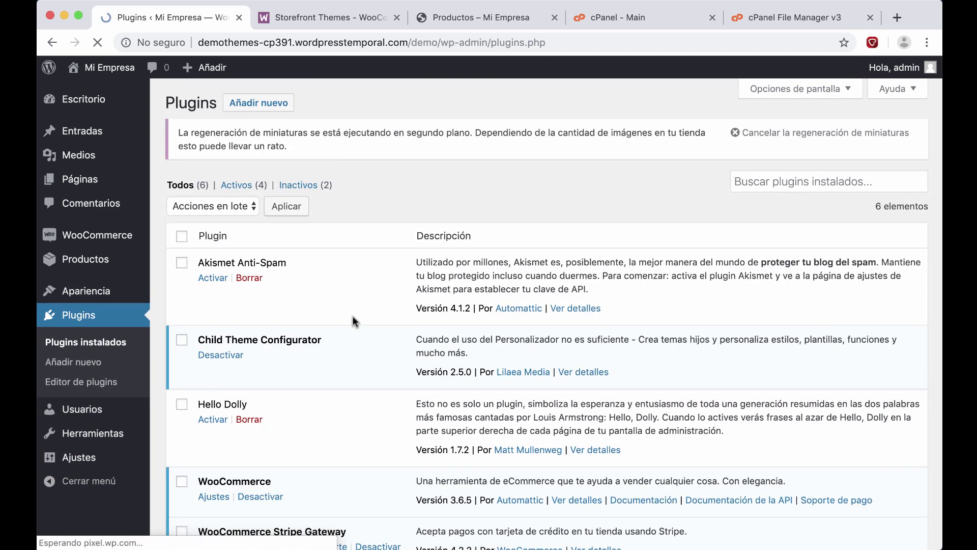
{"action": "scroll", "coordinate": [388, 307], "scroll_direction": "down", "scroll_amount": 3}
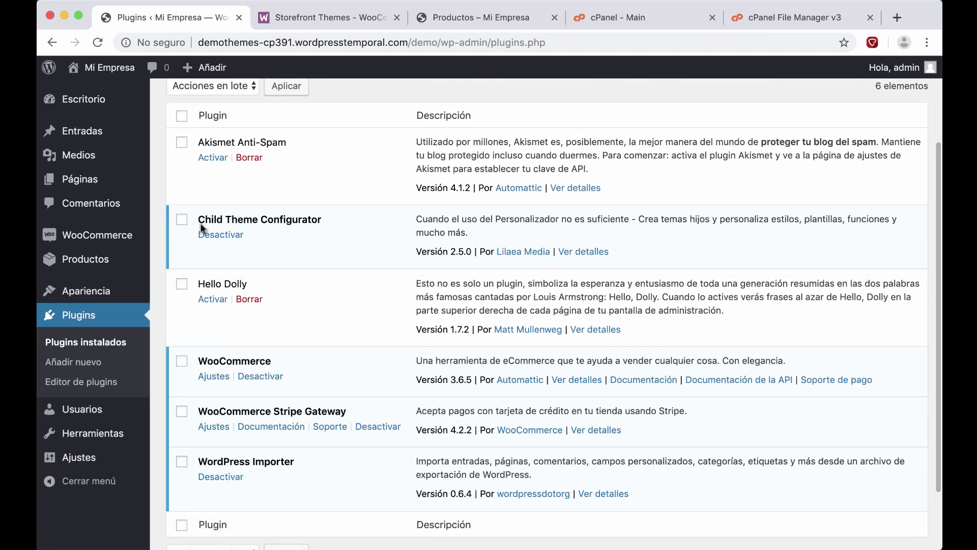
{"action": "left_click", "coordinate": [219, 235]}
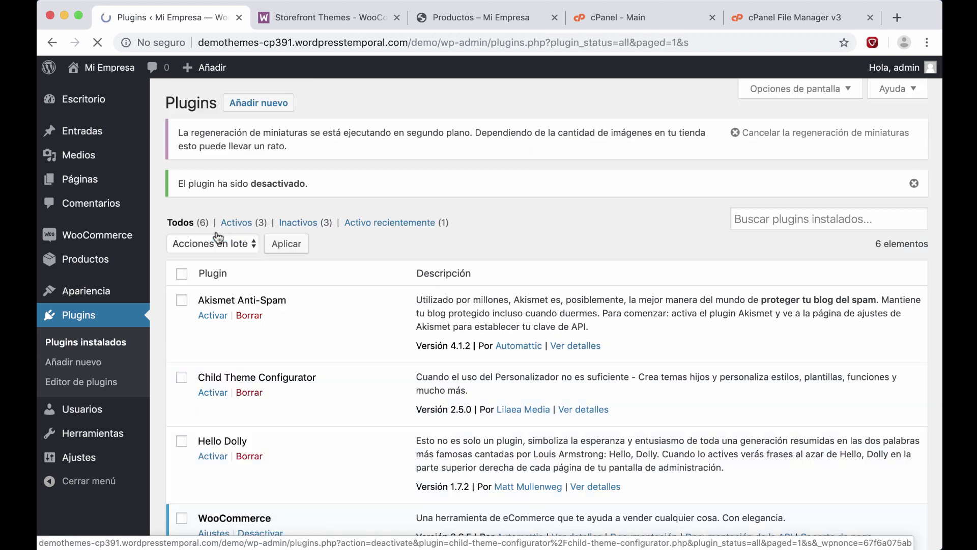
Step: Delete the Child Theme Configurator plugin and its data from the site
{"action": "scroll", "coordinate": [305, 321], "scroll_direction": "down", "scroll_amount": 2}
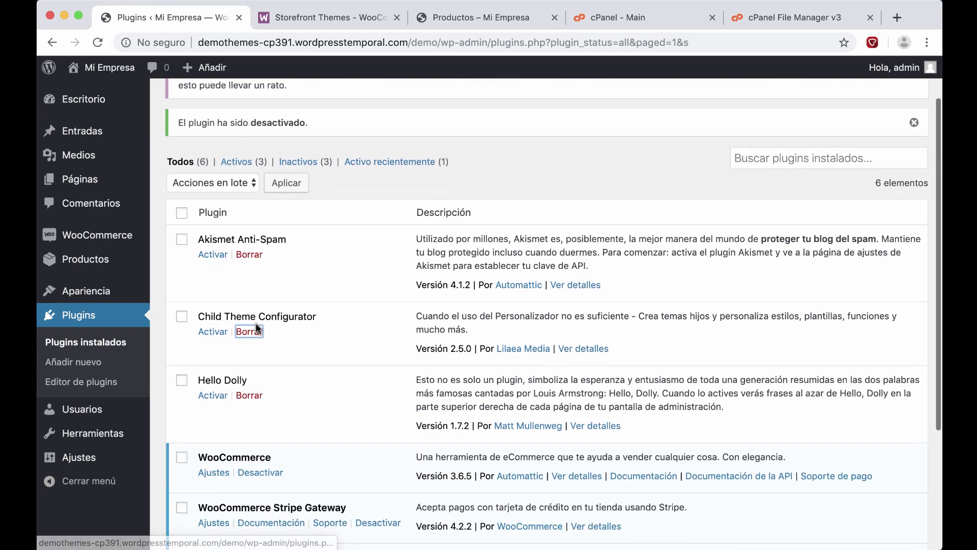
{"action": "left_click", "coordinate": [252, 332]}
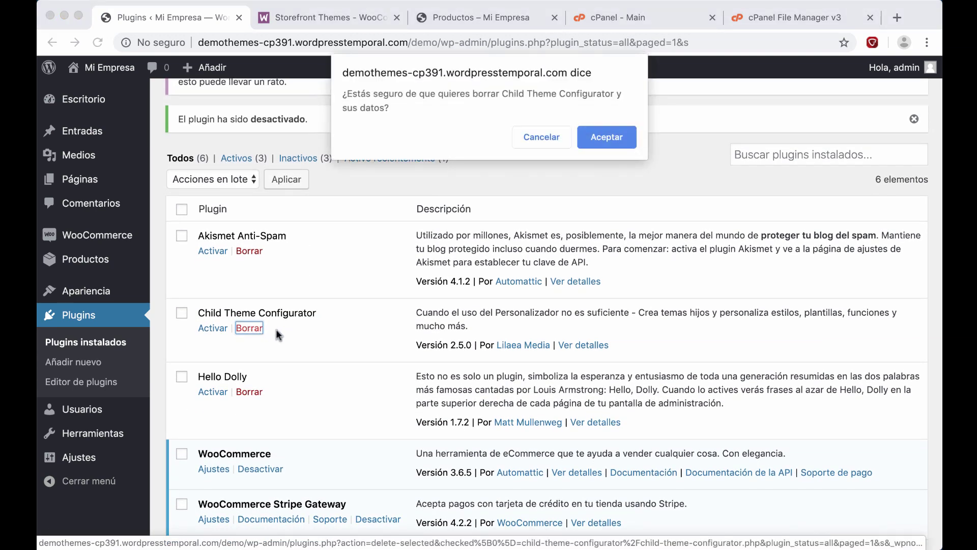
{"action": "left_click", "coordinate": [608, 137]}
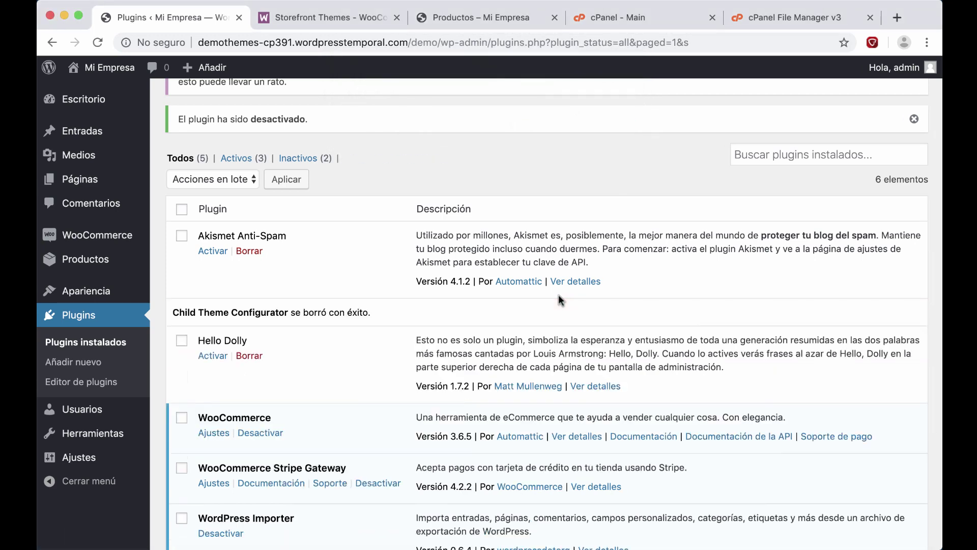
{"action": "scroll", "coordinate": [469, 239], "scroll_direction": "up", "scroll_amount": 2}
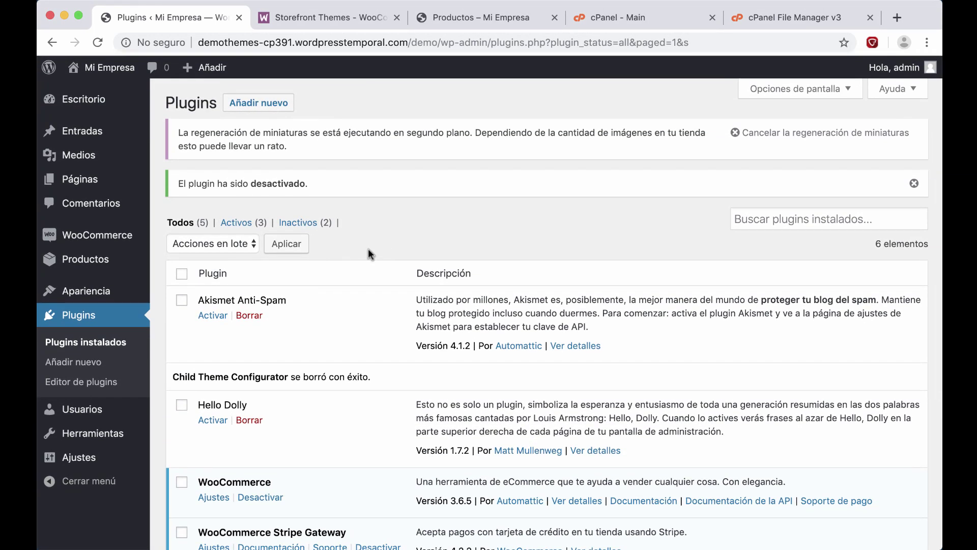